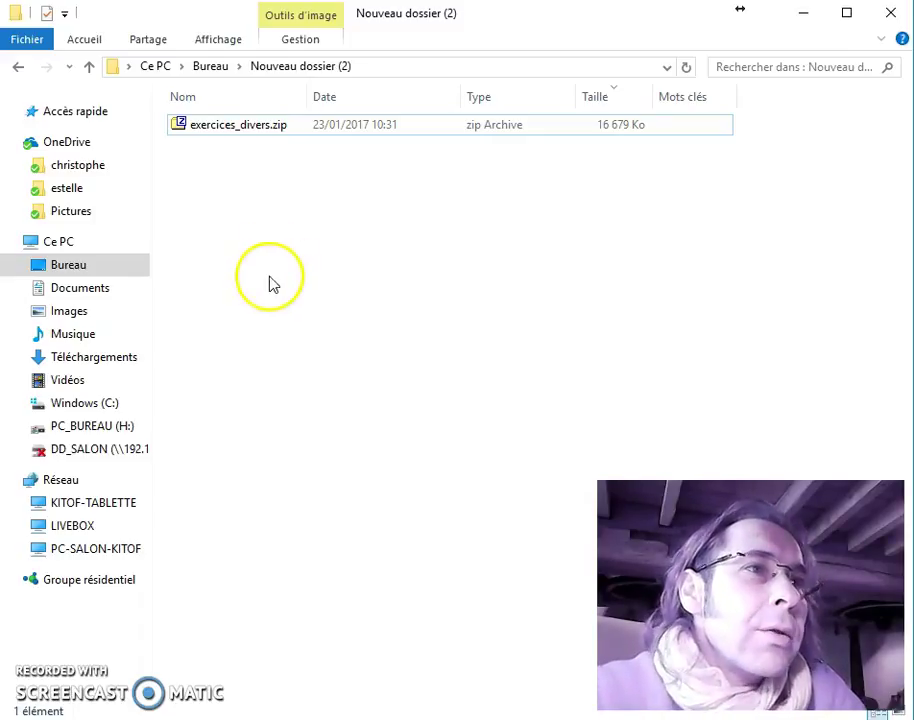
pyautogui.click(272, 128)
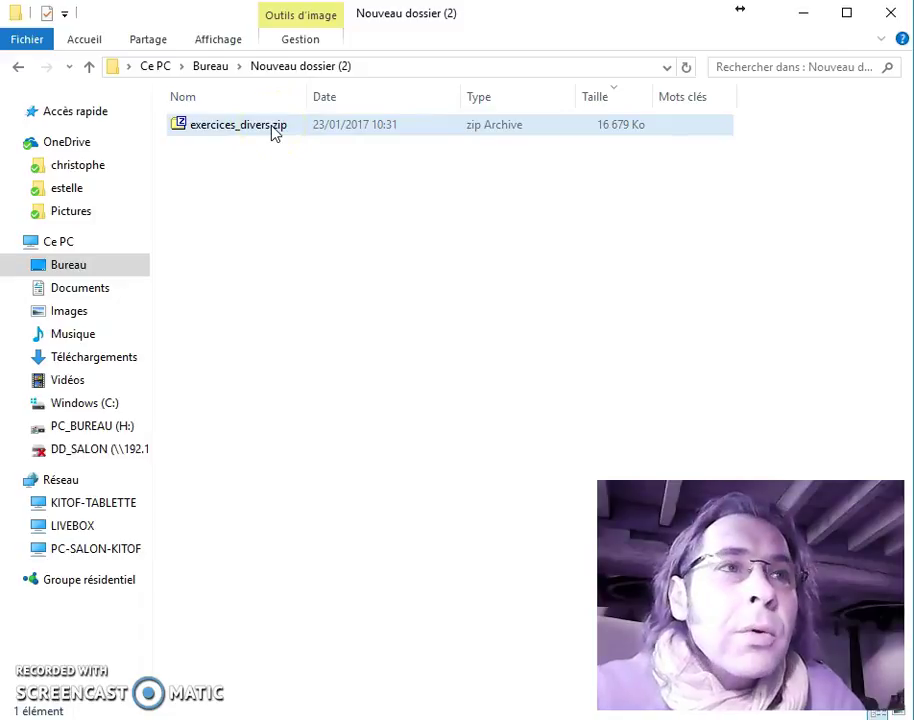
pyautogui.click(272, 131)
pyautogui.click(277, 165)
pyautogui.click(241, 131)
pyautogui.click(339, 138)
pyautogui.click(567, 131)
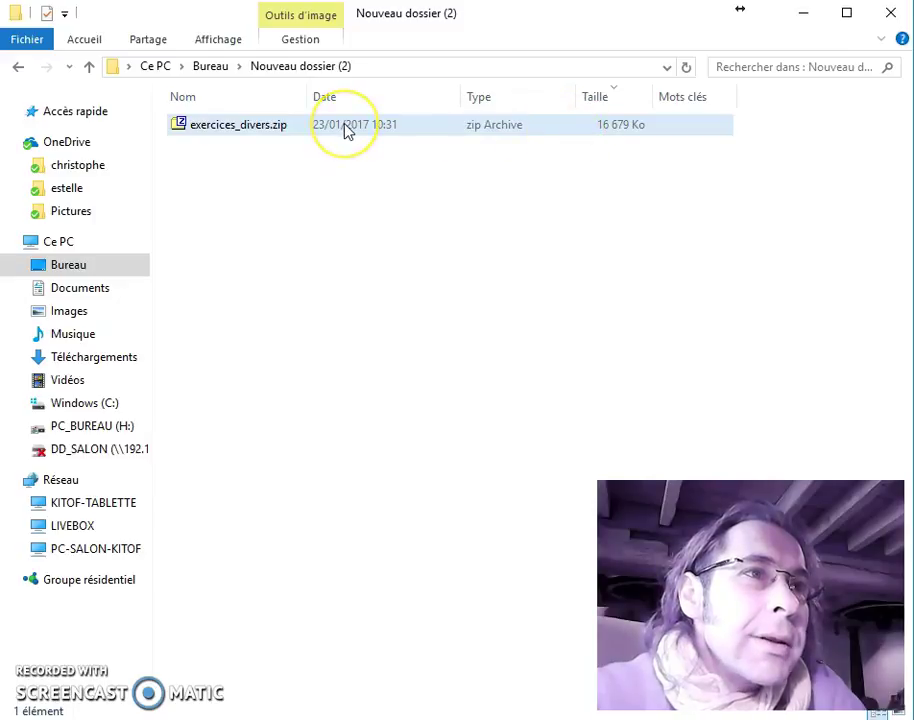
pyautogui.click(283, 132)
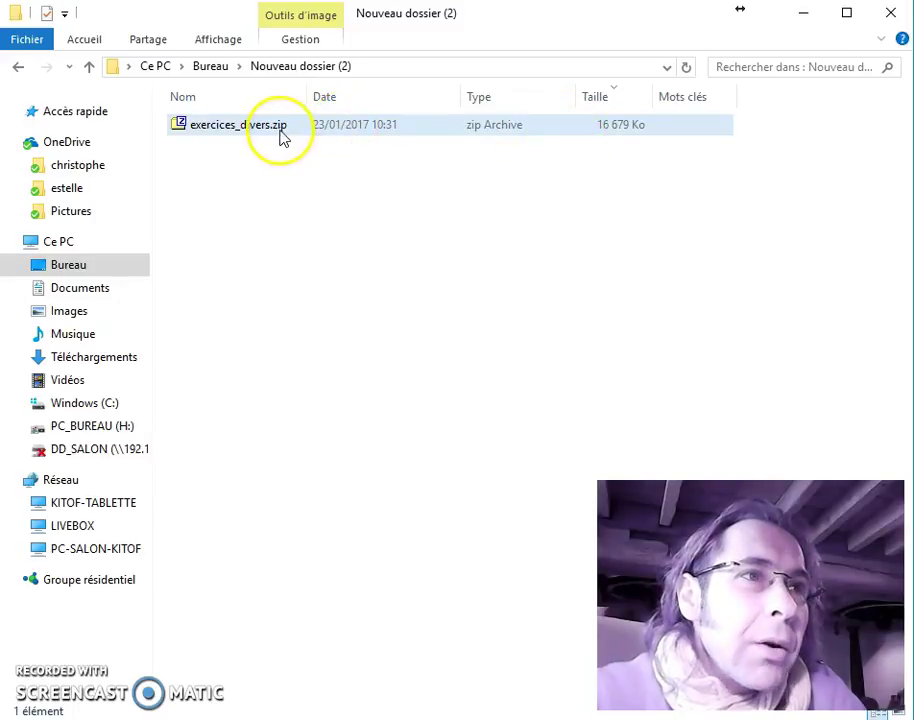
# Step: Open exercices_divers.zip in 7-Zip, look inside its TP06 folder, and close the archive window
pyautogui.click(439, 127)
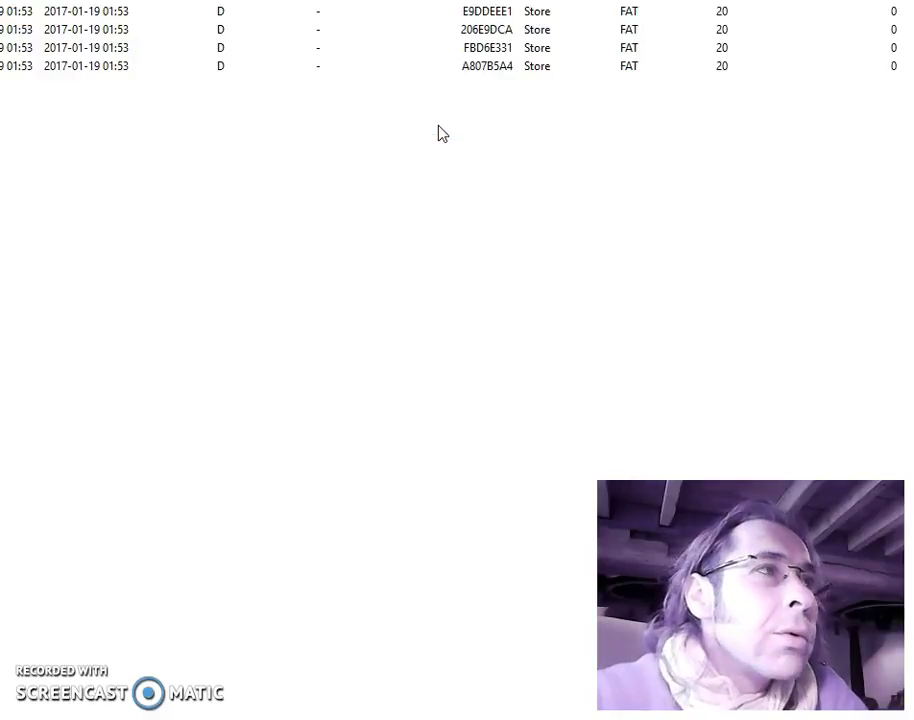
pyautogui.click(440, 150)
pyautogui.moveTo(39, 0); pyautogui.dragTo(698, 37)
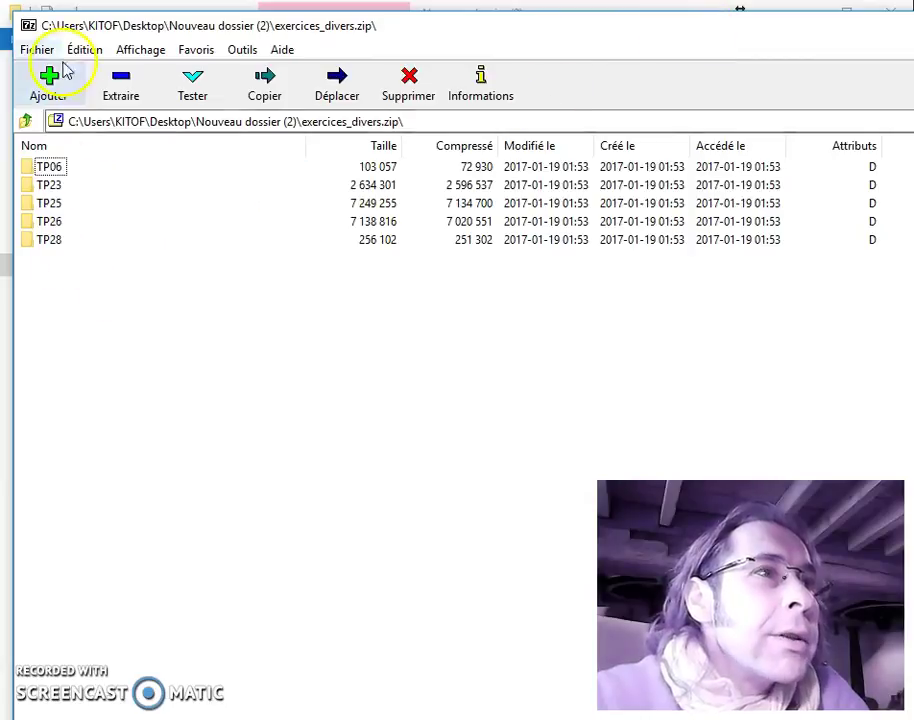
pyautogui.doubleClick(52, 167)
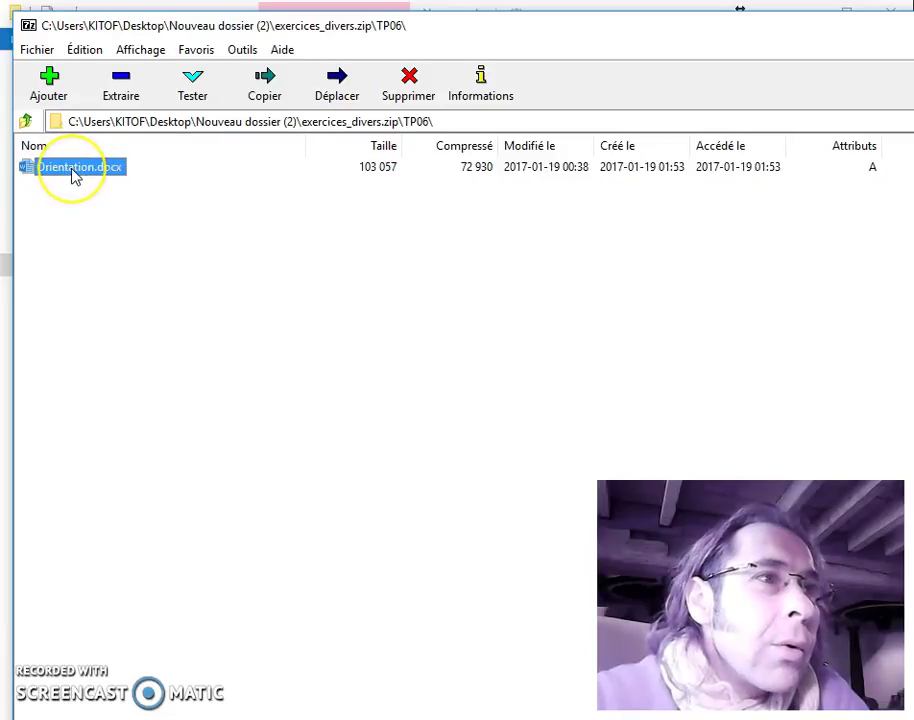
pyautogui.doubleClick(28, 25)
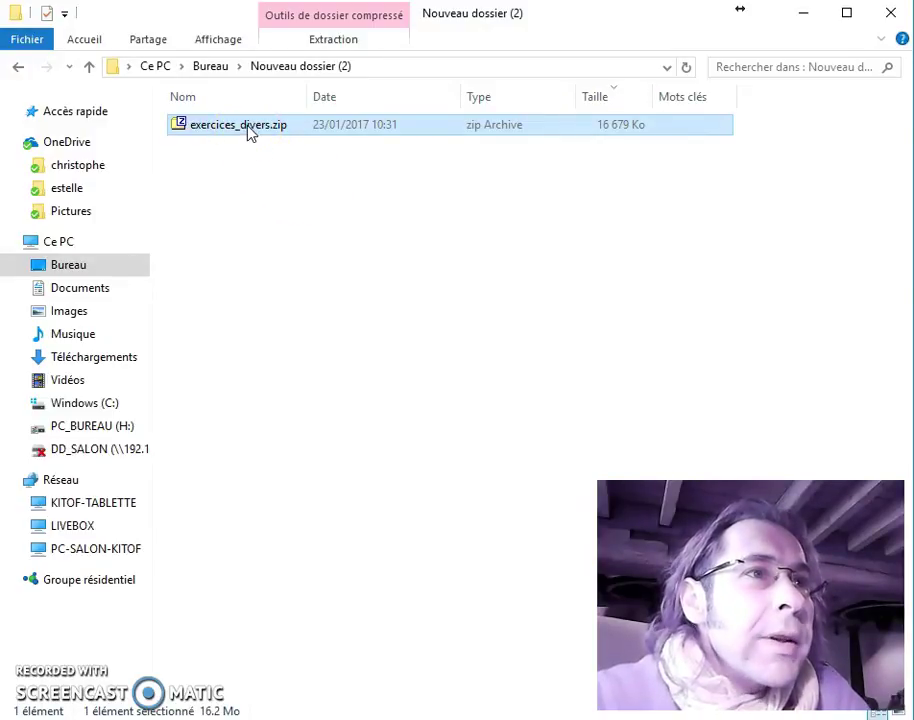
pyautogui.rightClick(250, 133)
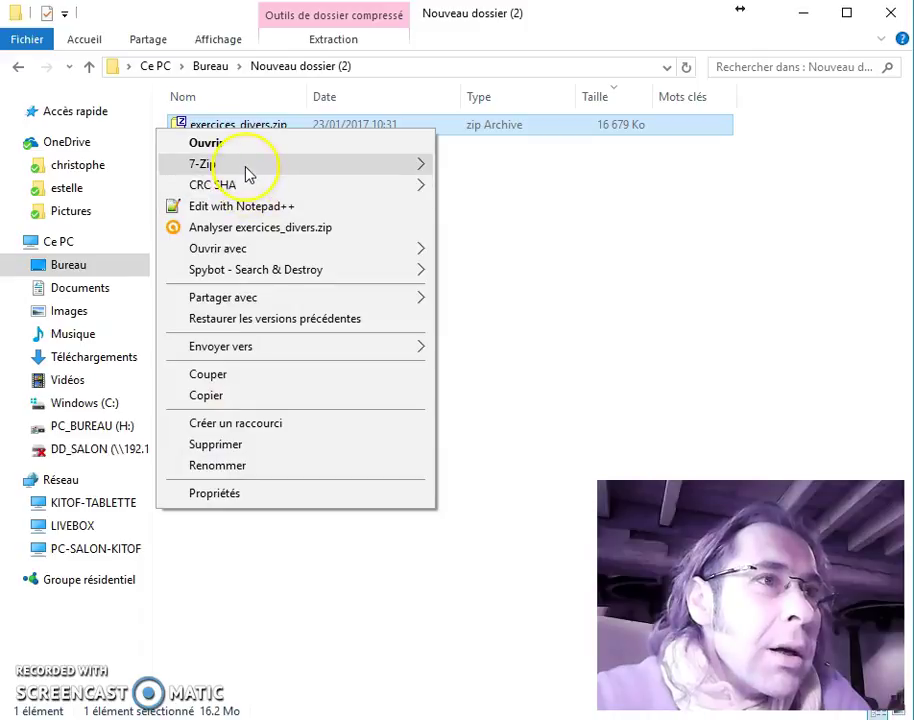
pyautogui.moveTo(248, 172)
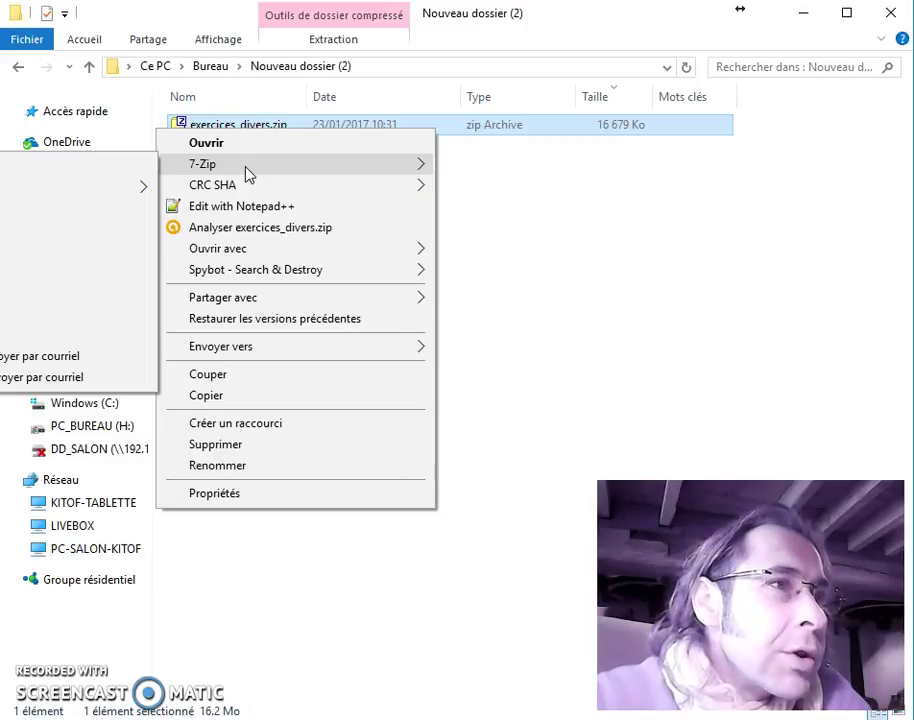
pyautogui.click(357, 174)
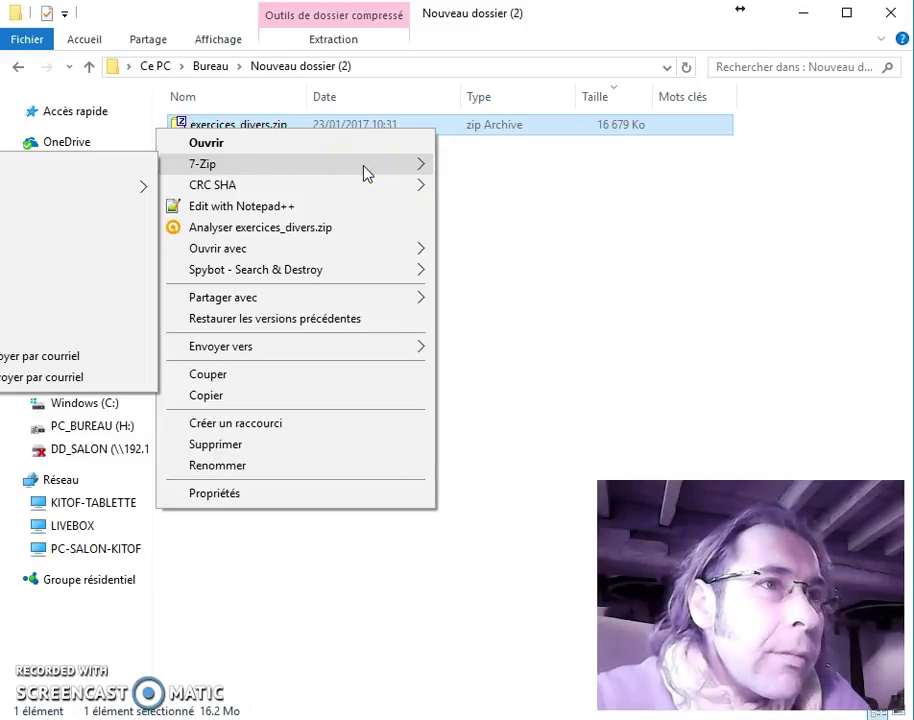
pyautogui.click(727, 132)
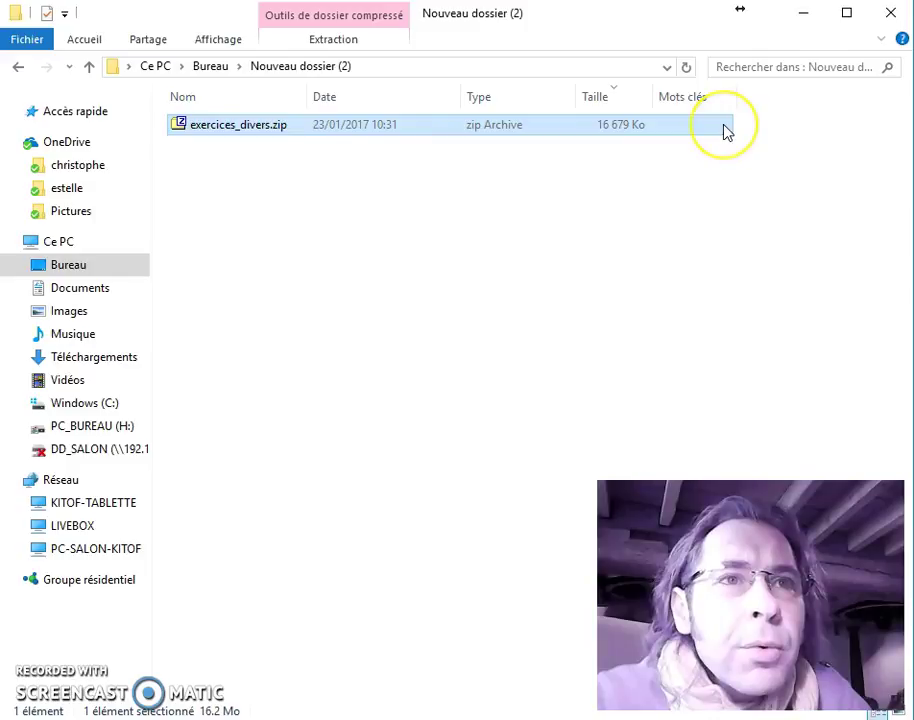
# Step: Extract exercices_divers.zip with 7-Zip into a subfolder named exercices_divers beside the archive
pyautogui.rightClick(727, 132)
pyautogui.moveTo(694, 163)
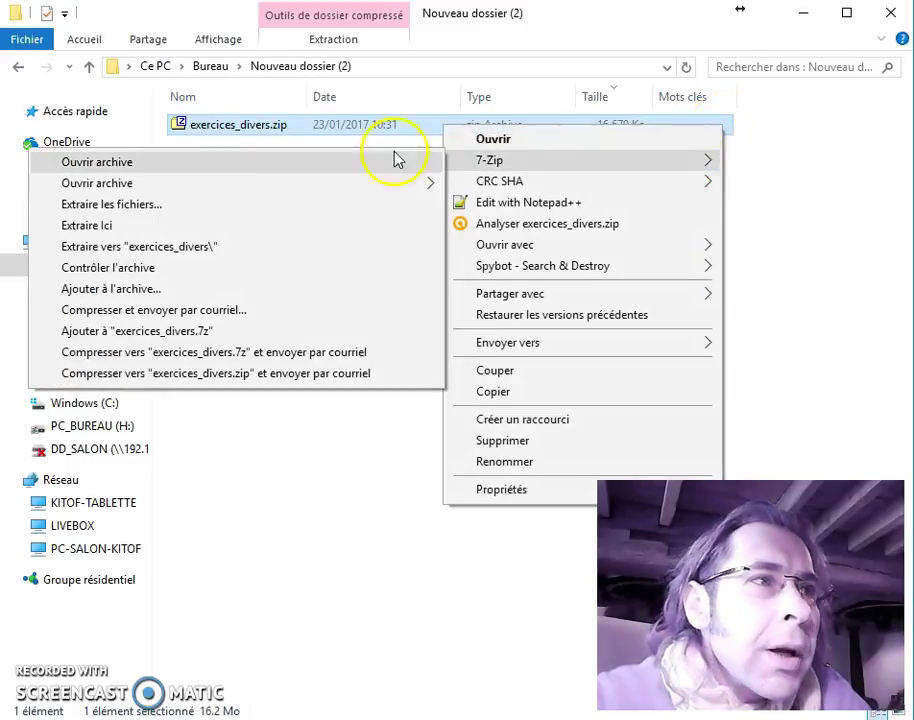
pyautogui.click(245, 179)
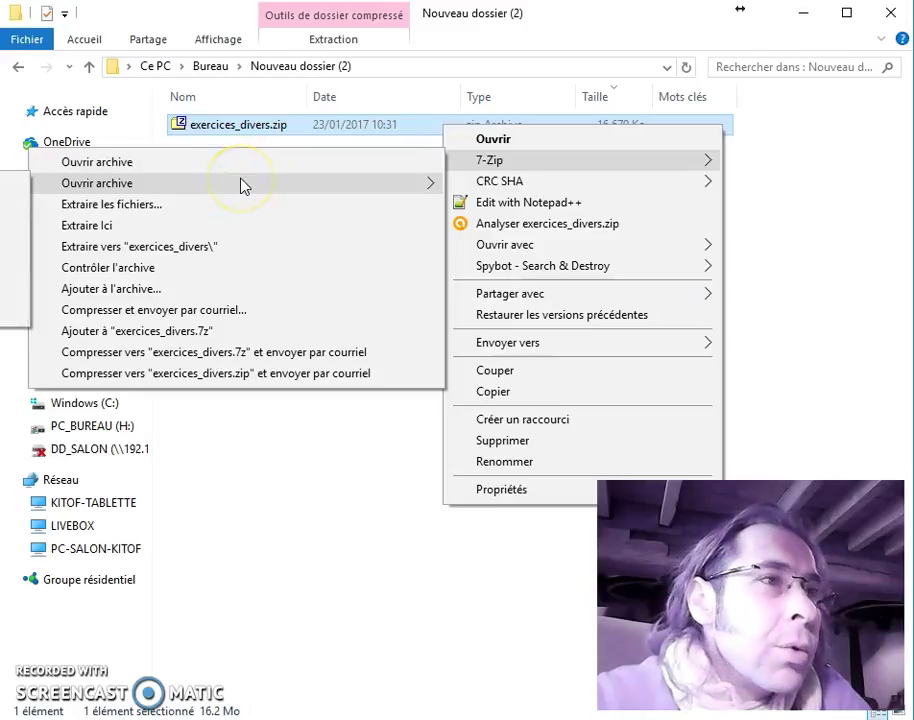
pyautogui.click(167, 210)
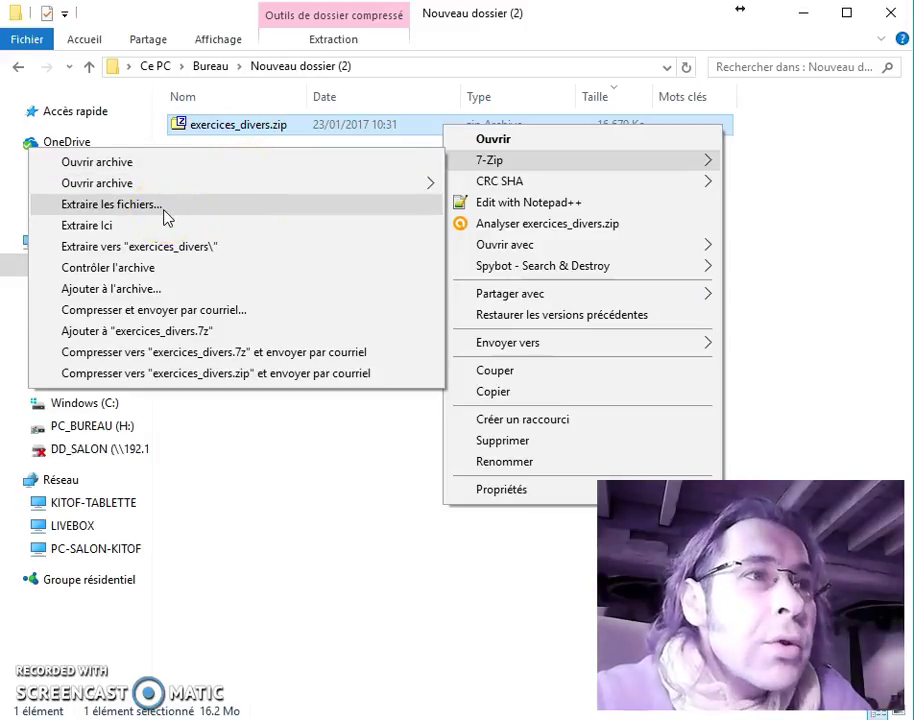
pyautogui.click(153, 236)
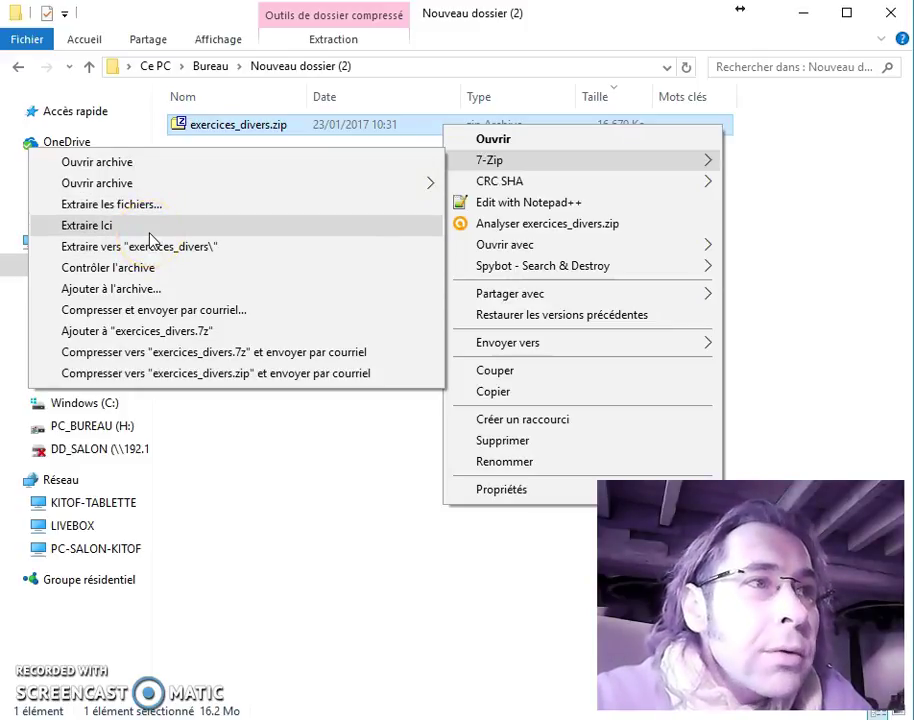
pyautogui.click(169, 252)
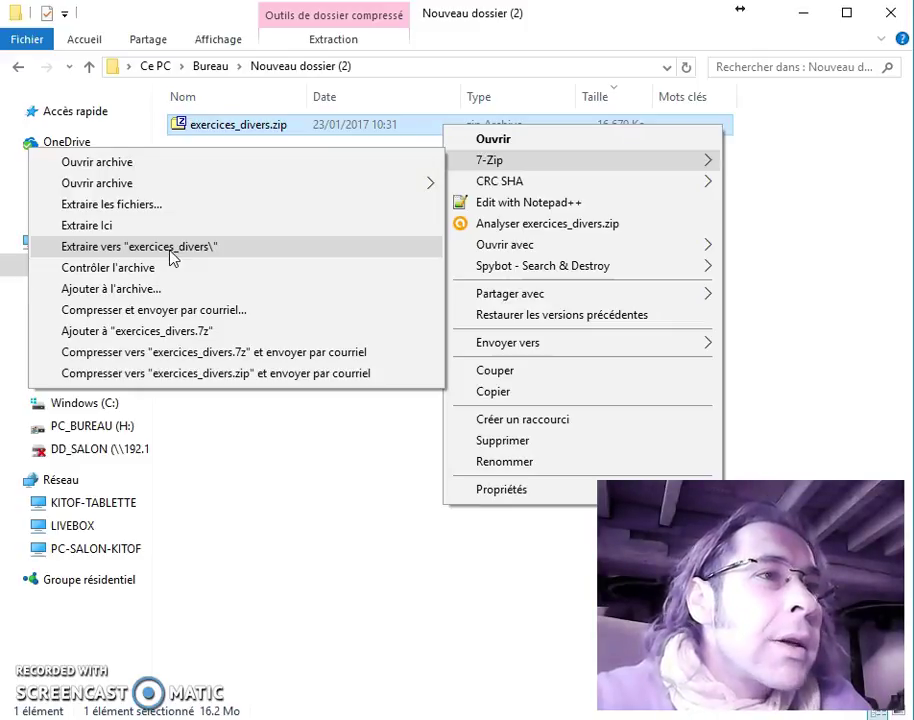
pyautogui.click(171, 252)
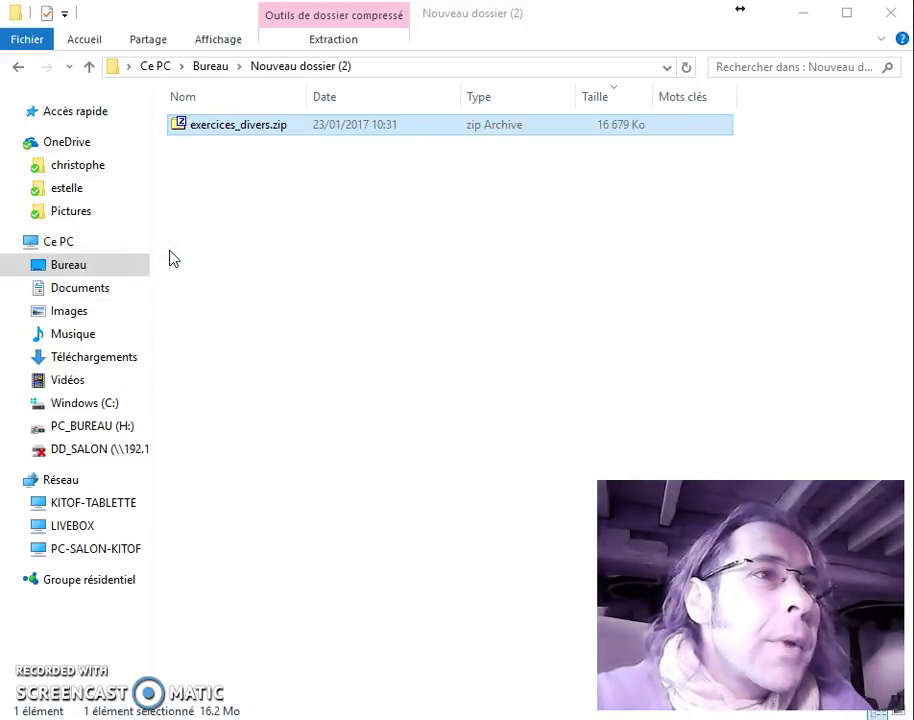
# Step: Look through the extracted exercices_divers folder and its TP06 subfolder, and return to Nouveau dossier (2)
pyautogui.doubleClick(253, 148)
pyautogui.doubleClick(210, 127)
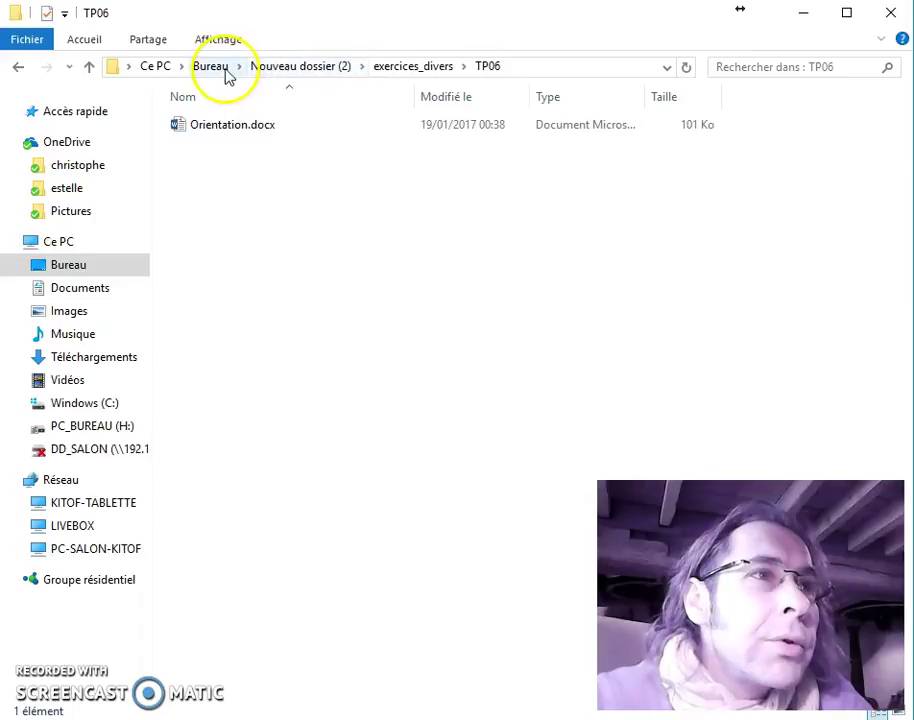
pyautogui.click(303, 72)
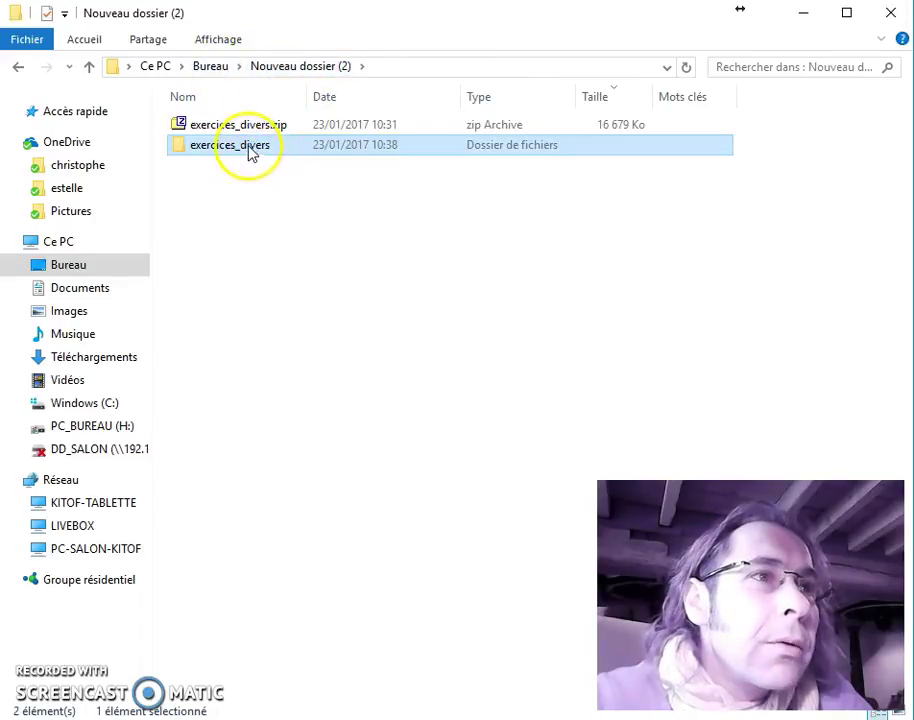
# Step: Delete the exercices_divers.zip archive from Nouveau dossier (2), keeping the extracted folder
pyautogui.click(247, 128)
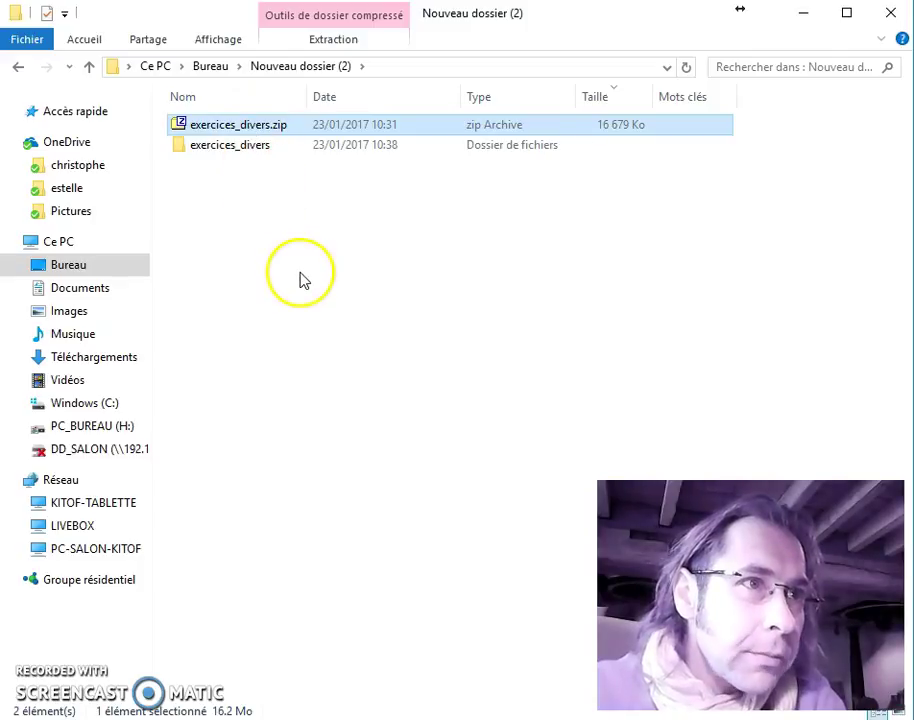
pyautogui.press('Delete')
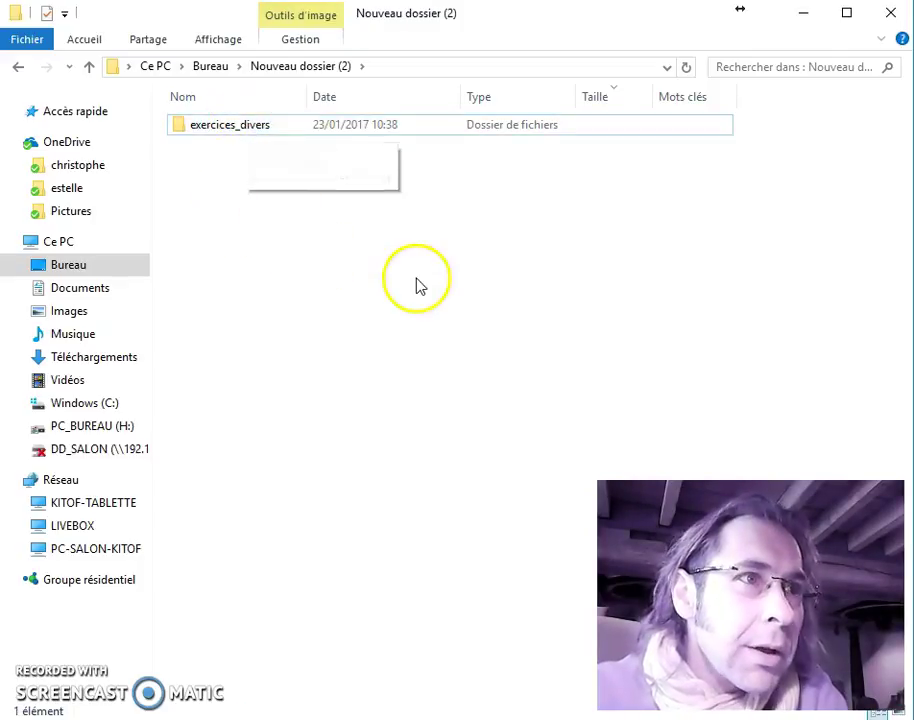
# Step: View the subfolders of the exercices_divers folder and go back to Nouveau dossier (2)
pyautogui.moveTo(246, 132)
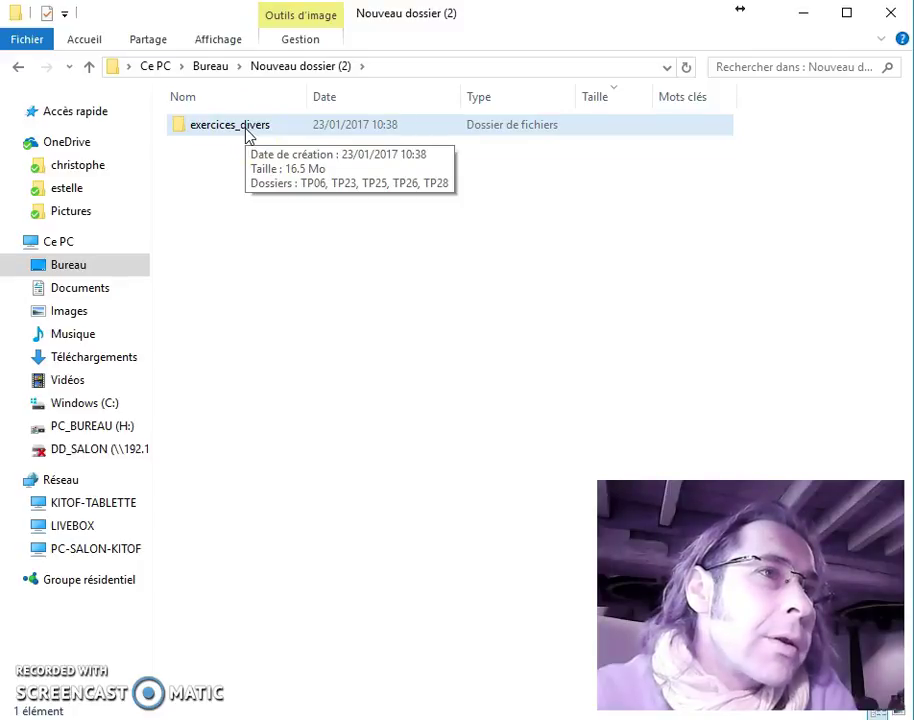
pyautogui.doubleClick(247, 133)
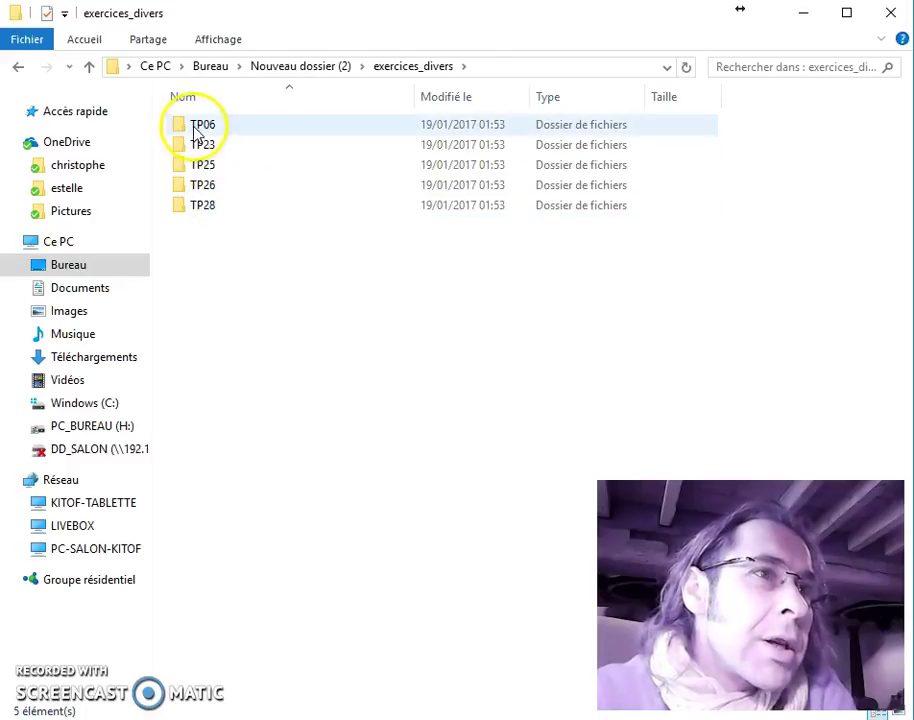
pyautogui.click(326, 70)
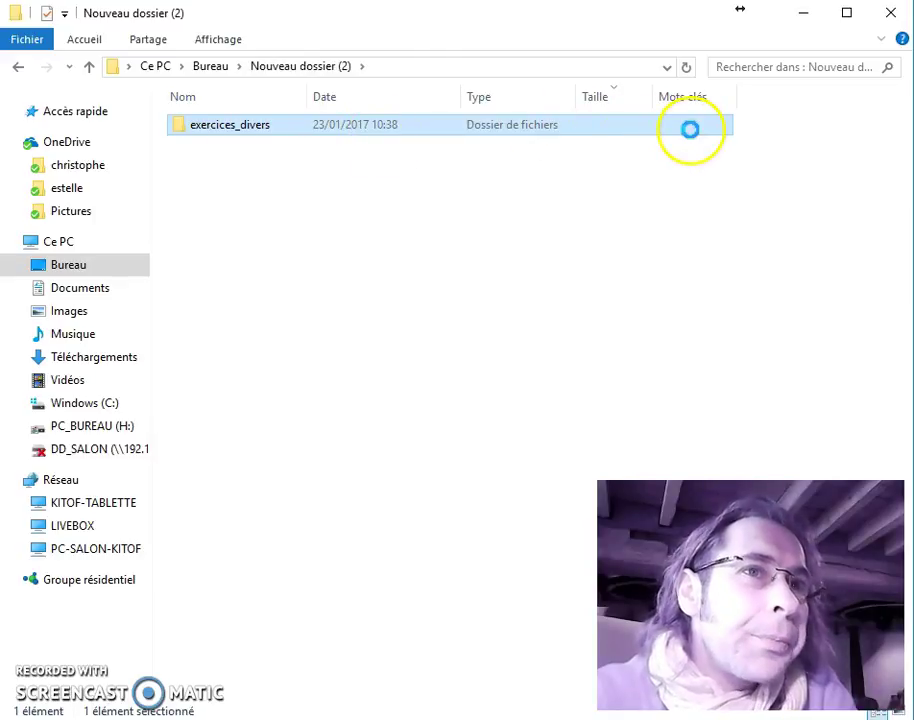
# Step: Compress the exercices_divers folder with 7-Zip into exercices_divers.zip in the same location and select the new archive
pyautogui.rightClick(690, 131)
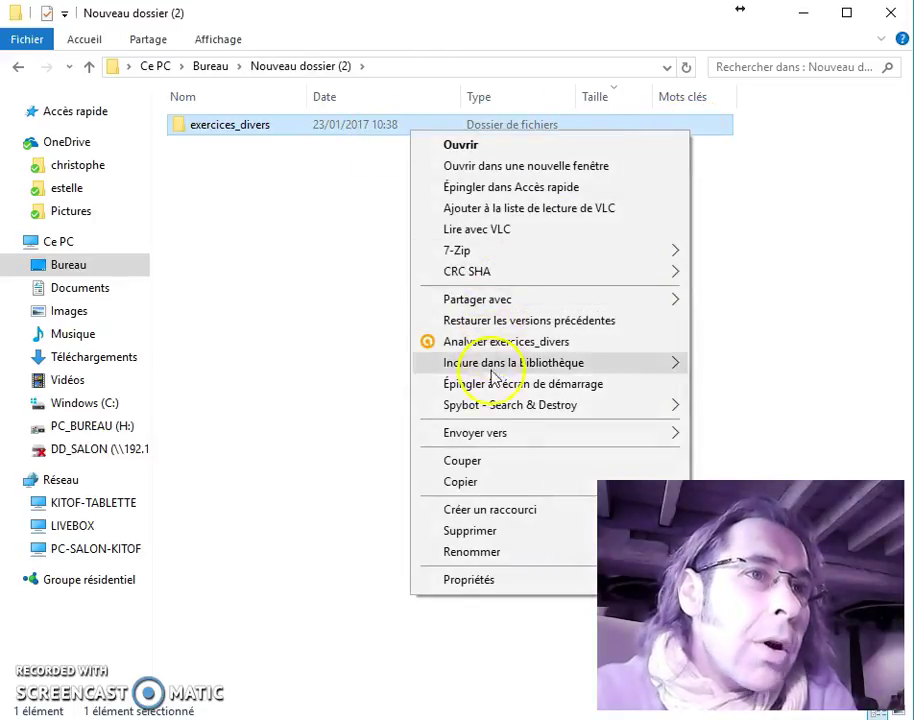
pyautogui.moveTo(622, 440)
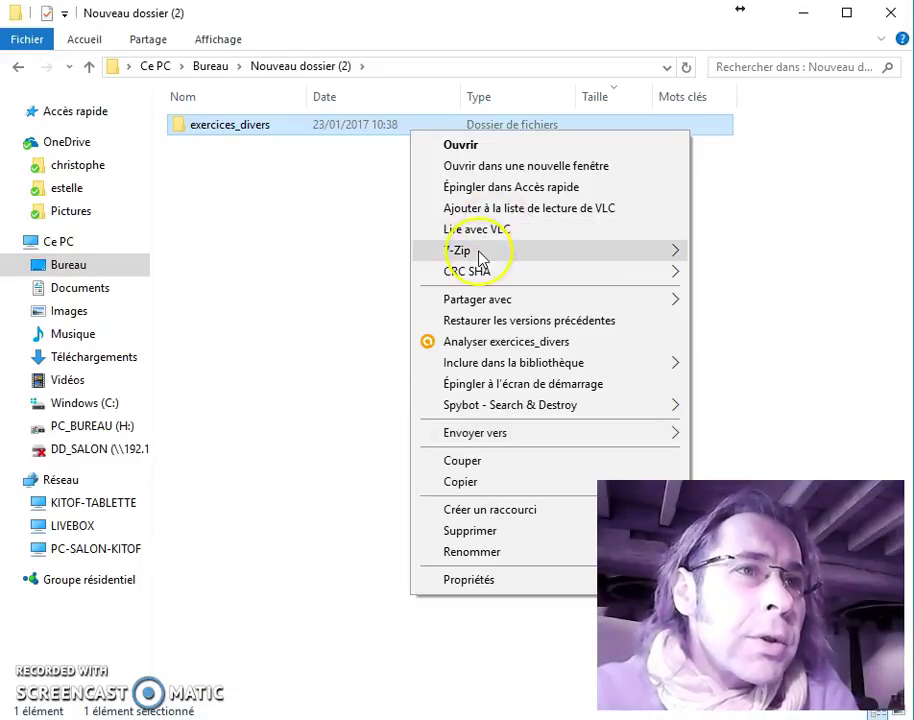
pyautogui.moveTo(482, 256)
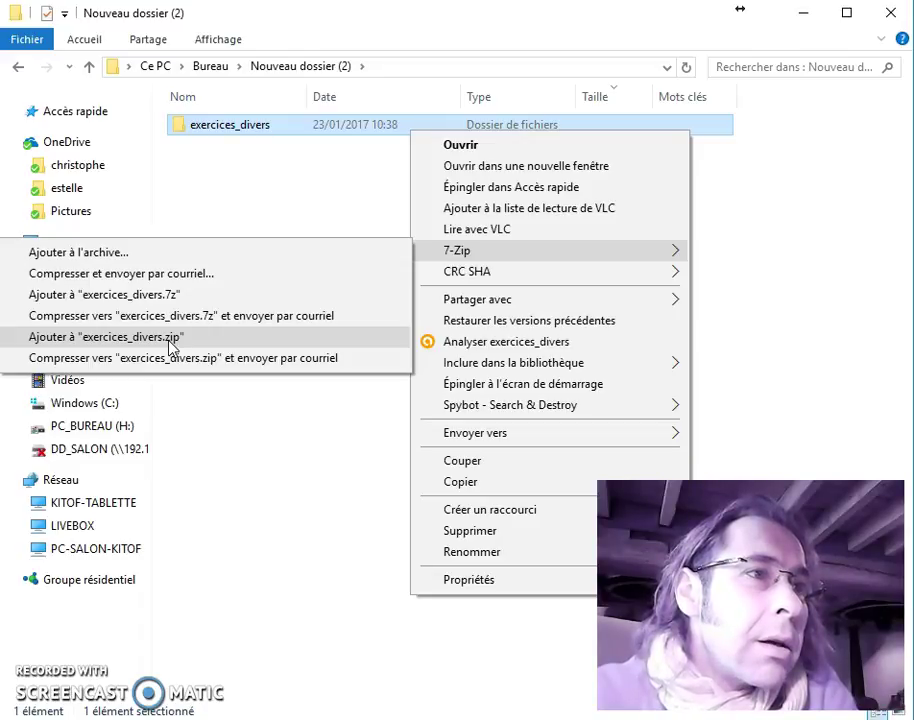
pyautogui.click(230, 346)
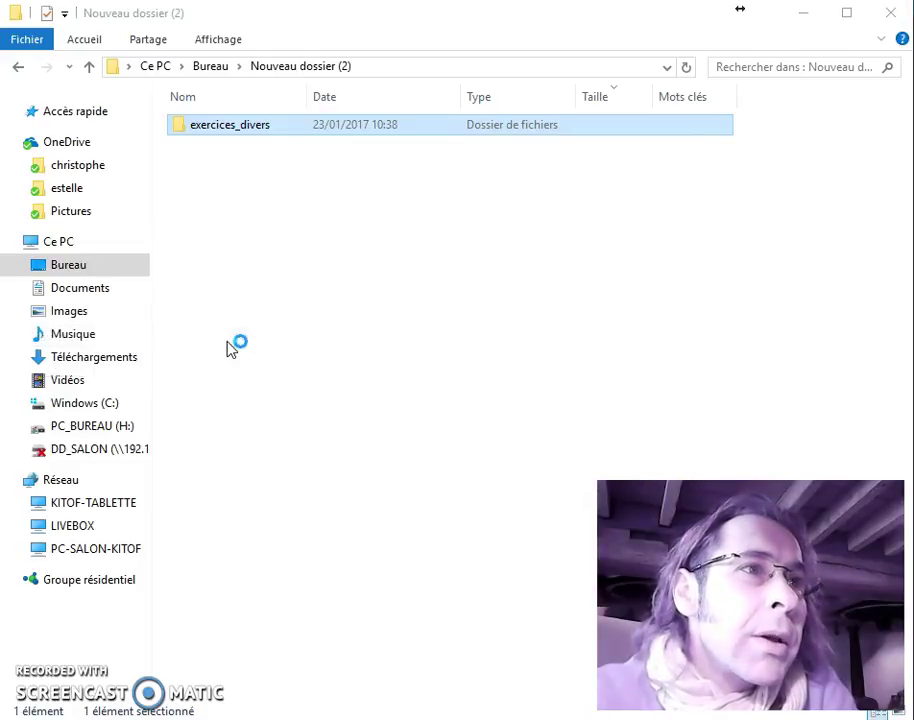
pyautogui.click(263, 128)
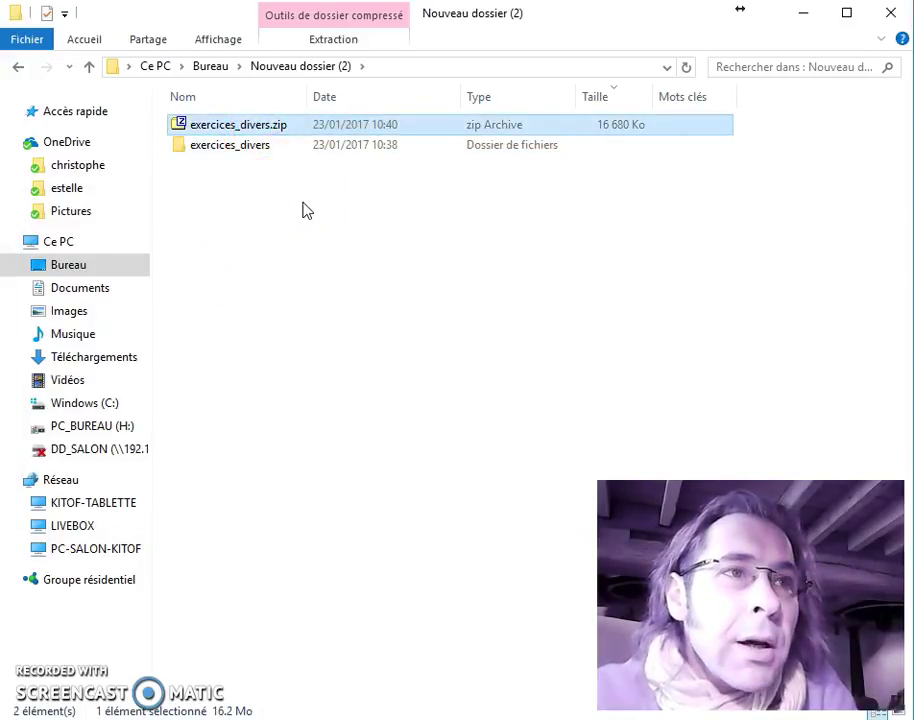
pyautogui.click(153, 484)
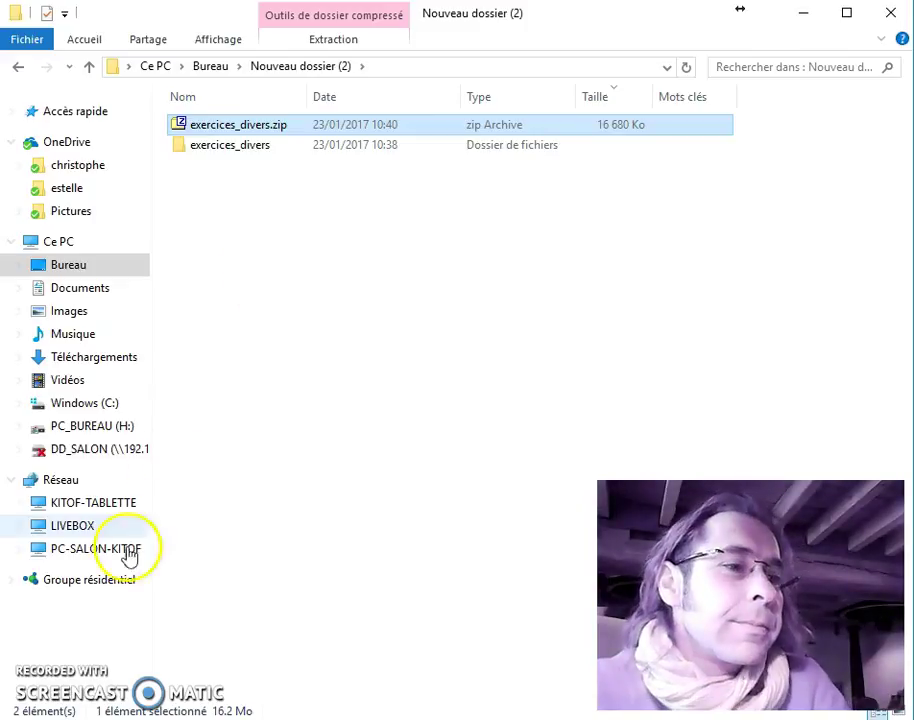